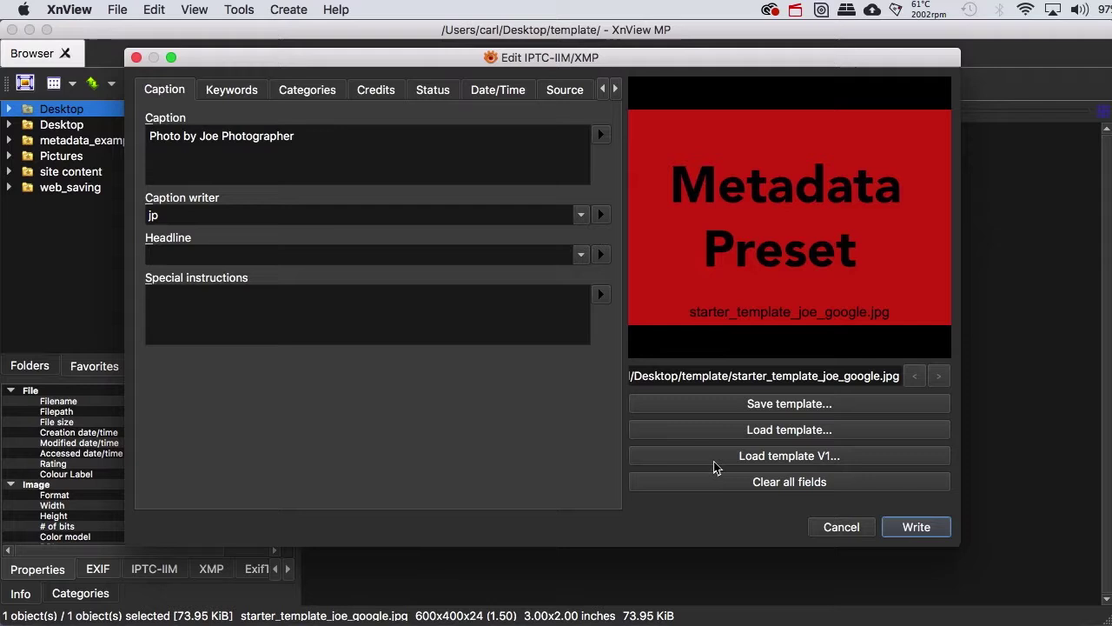
Browse the saved templates in Choose template's Name list, then cancel without loading one.
left_click(774, 432)
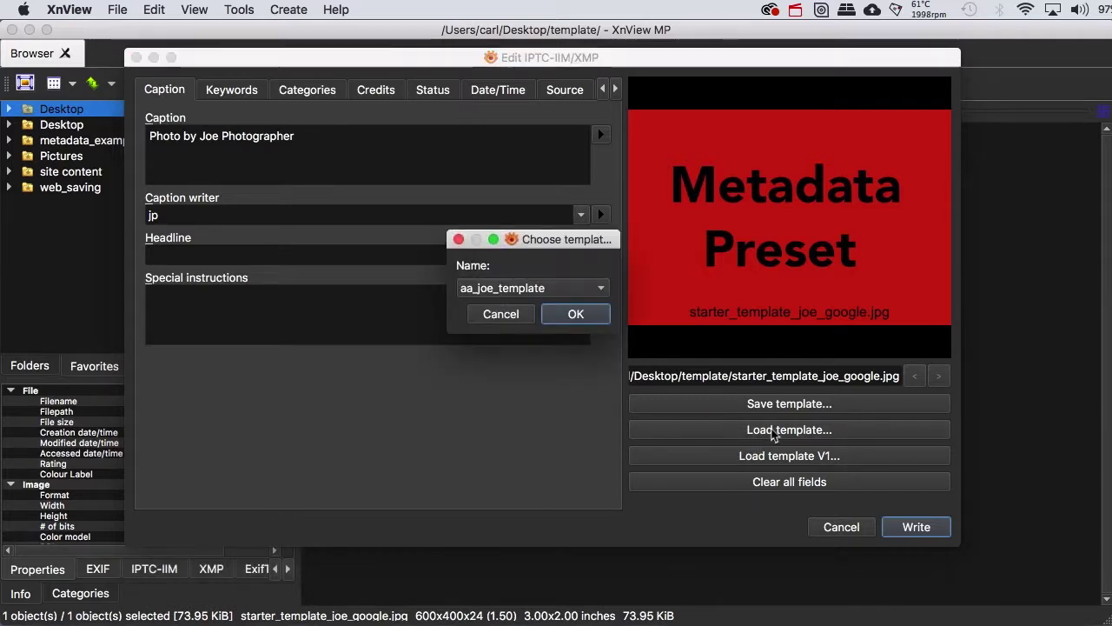
left_click(602, 291)
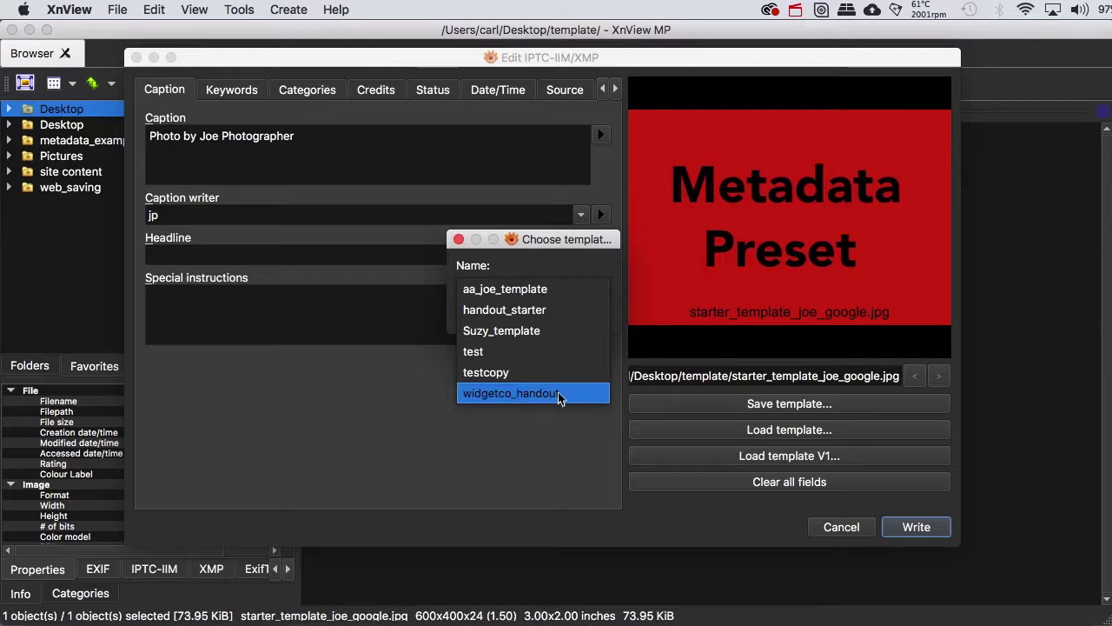
left_click(582, 265)
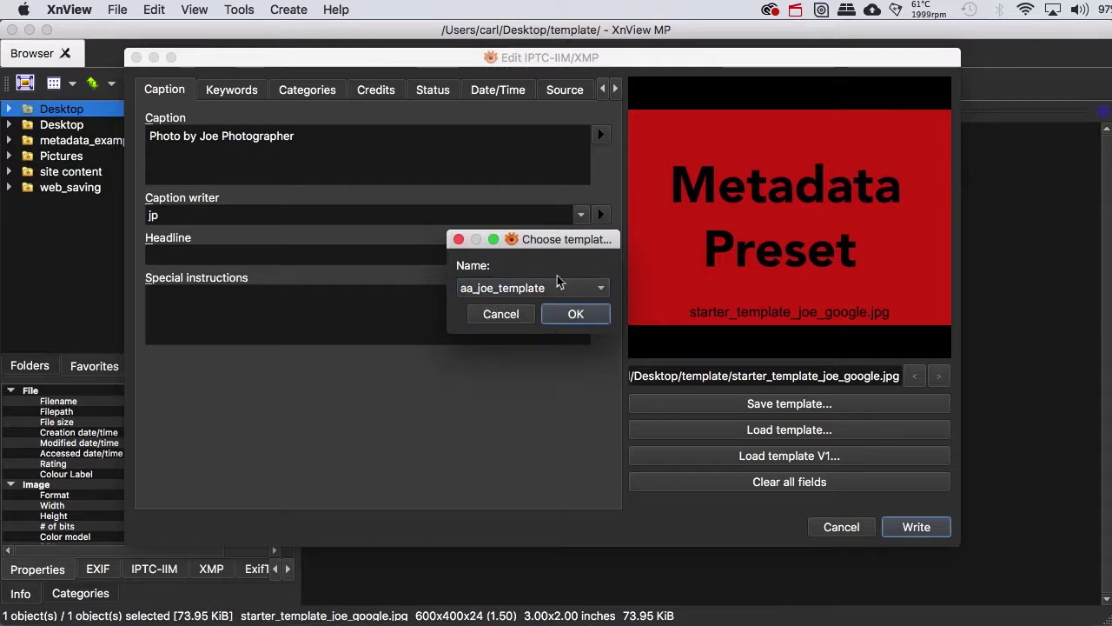
left_click(490, 318)
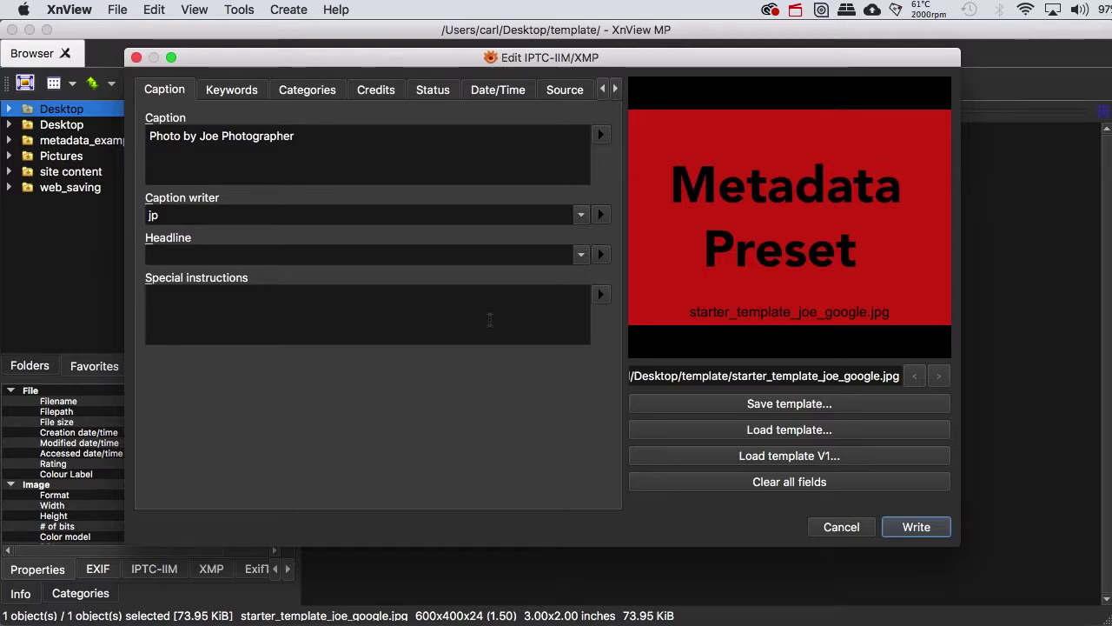
Cancel the IPTC editor and open XnView Preferences on the Integration Paths page.
left_click(841, 527)
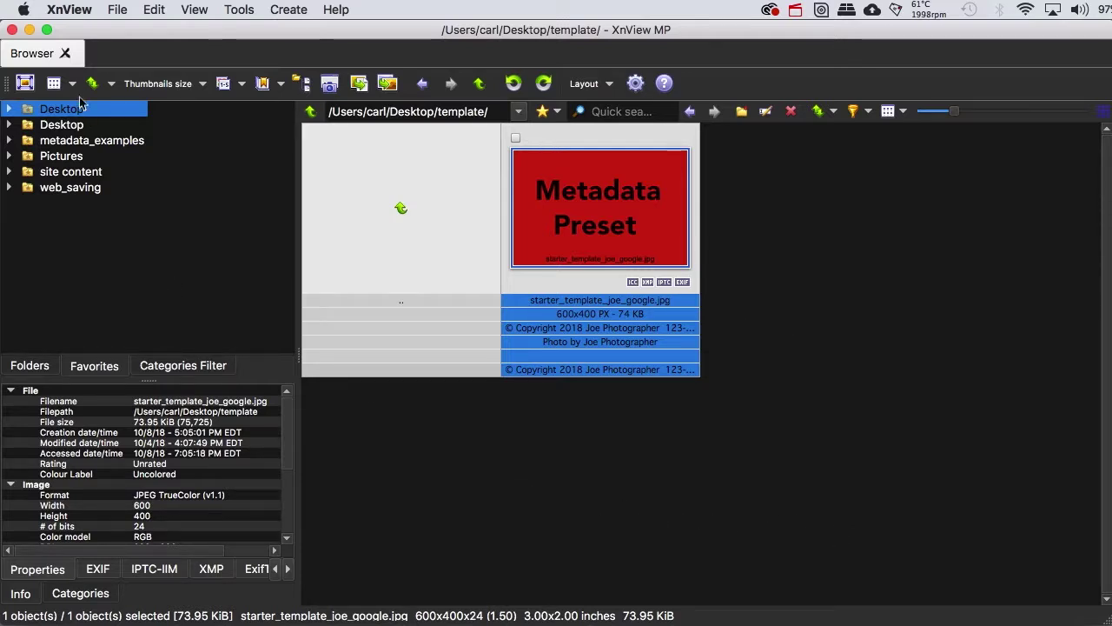
left_click(66, 12)
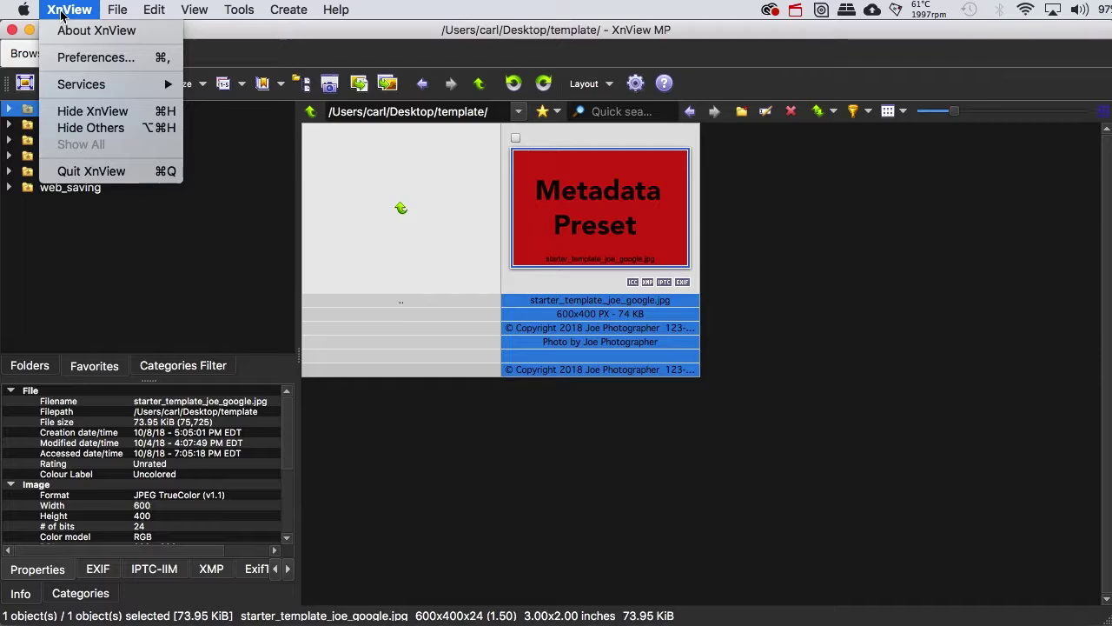
left_click(69, 57)
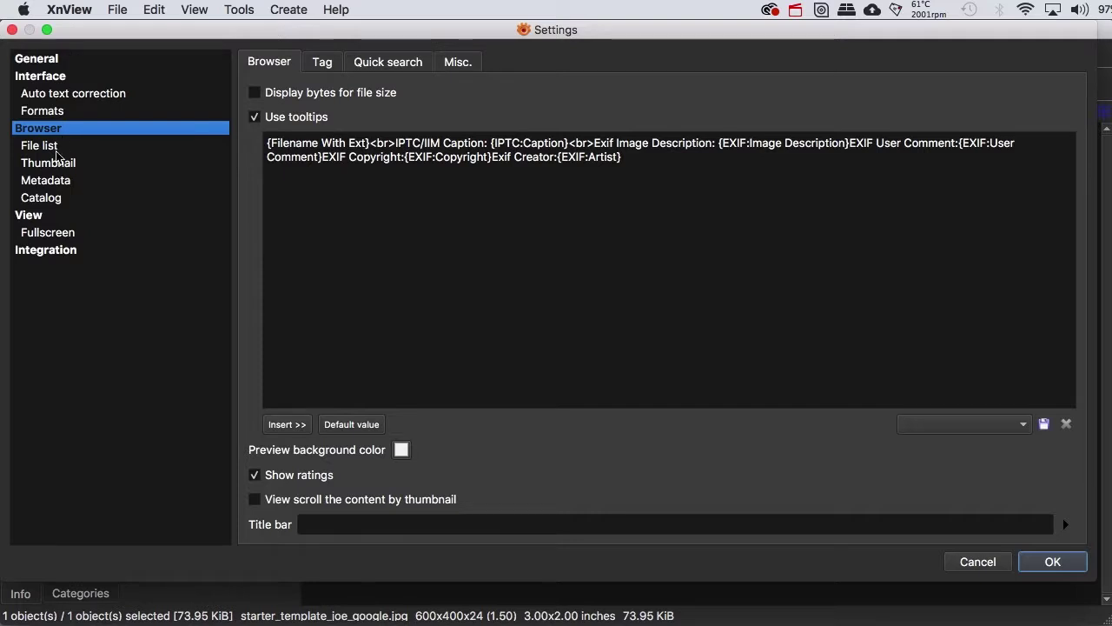
left_click(51, 252)
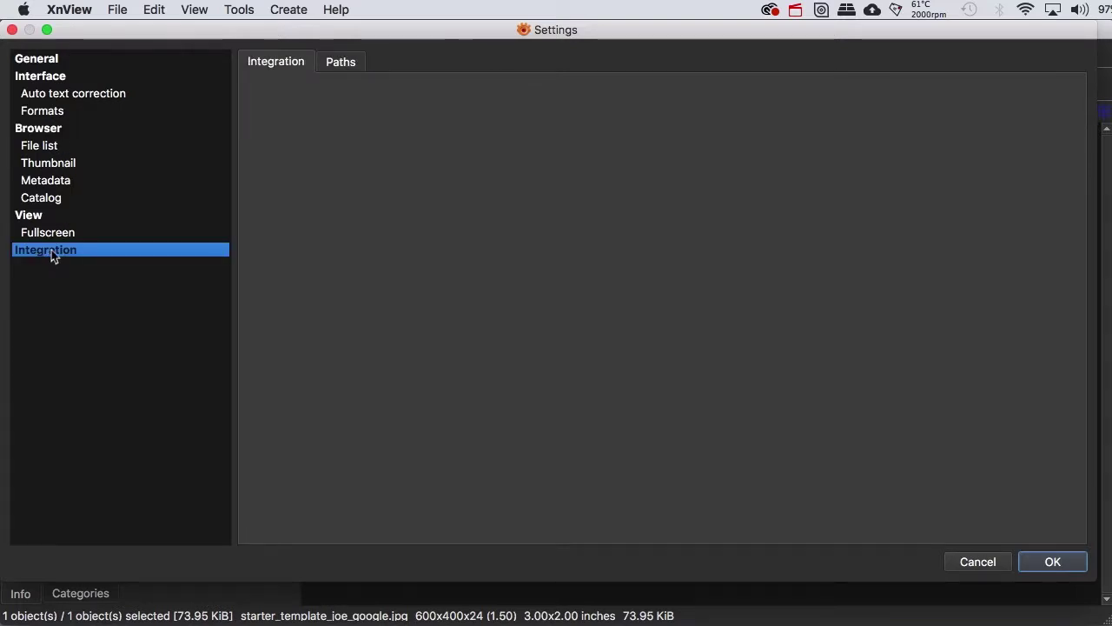
left_click(339, 64)
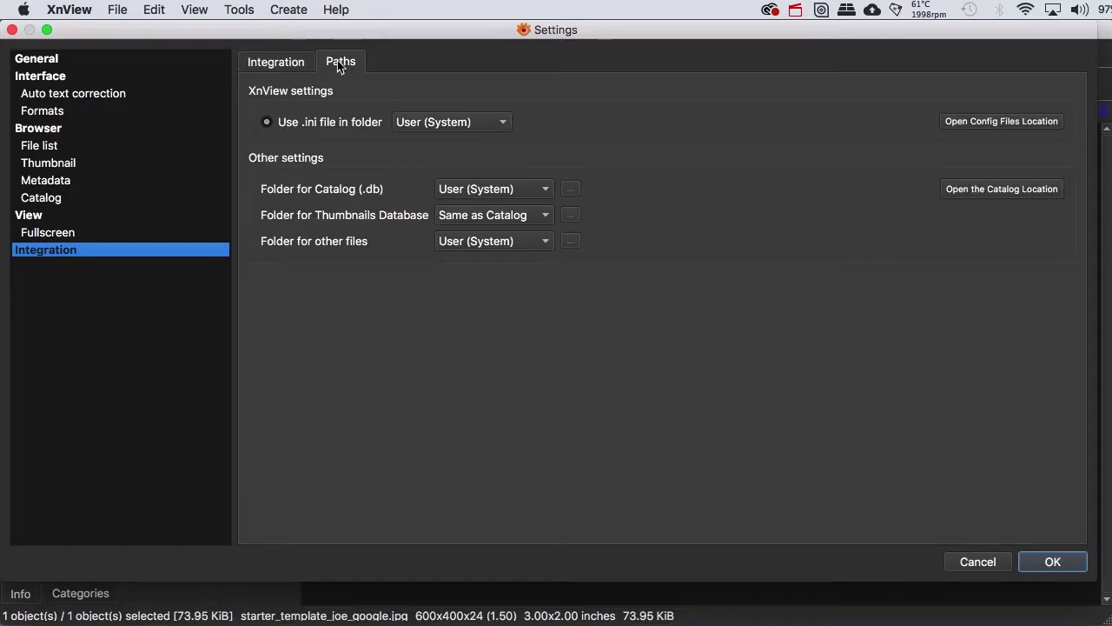
Open the .xnviewmp config folder in Finder and bring up testcopy.iptc's context menu.
left_click(952, 128)
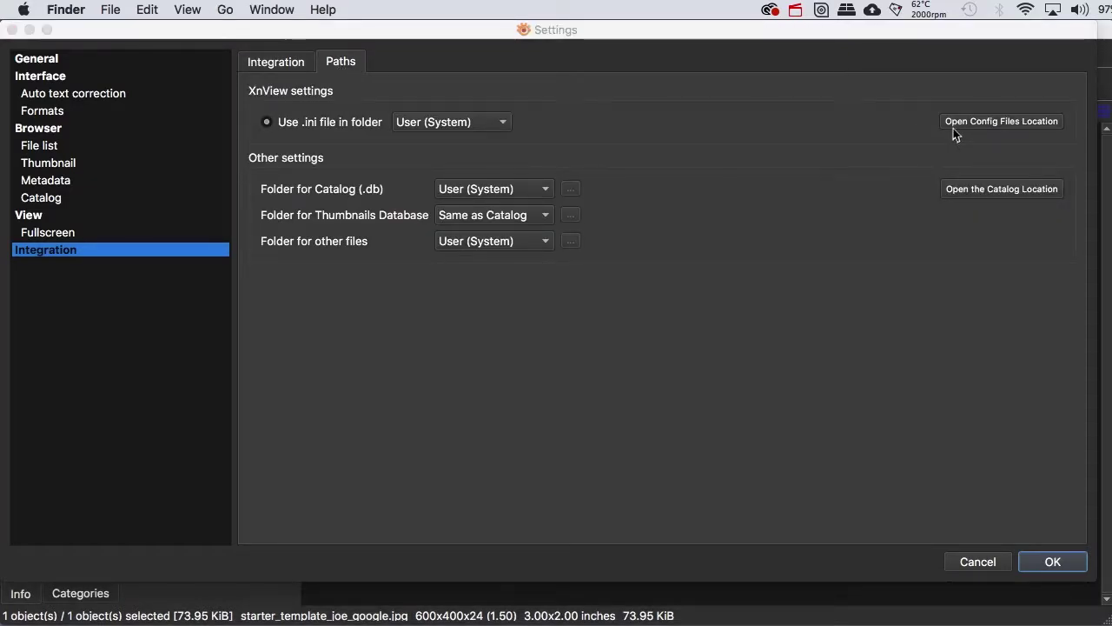
left_click(956, 127)
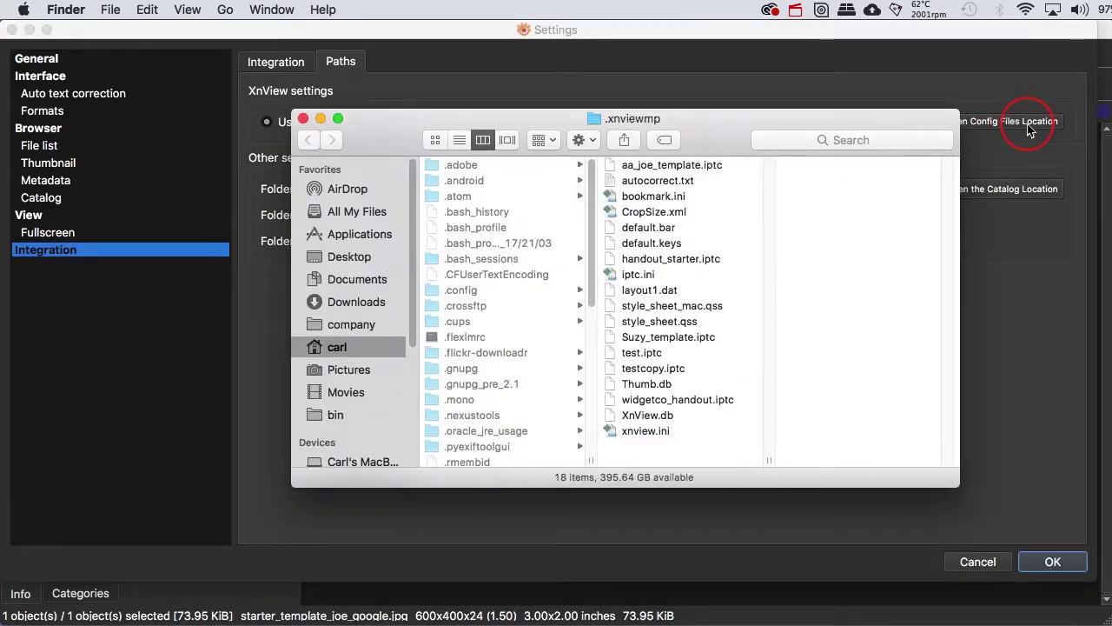
left_click_drag(702, 136, 612, 123)
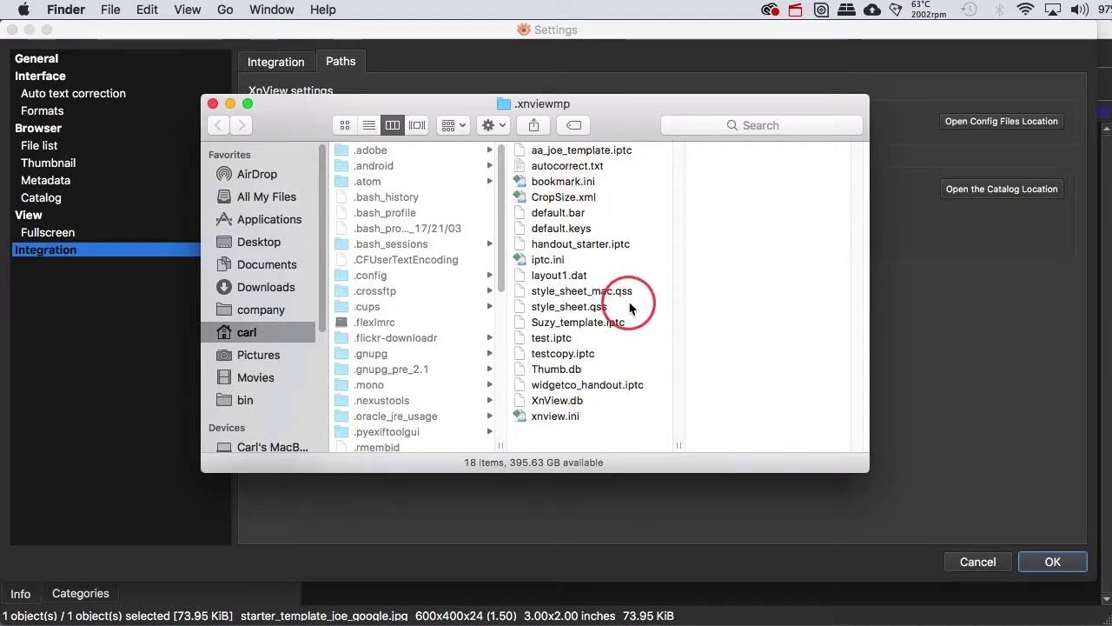
left_click(580, 356)
right_click(581, 358)
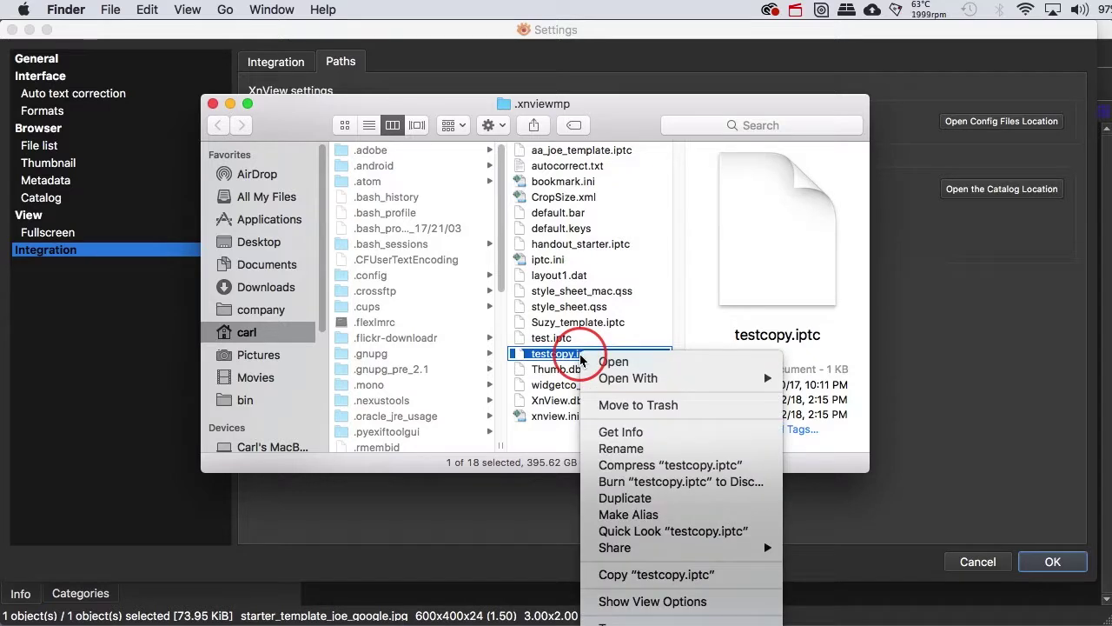
Move testcopy.iptc to the Trash, leaving 17 items in .xnviewmp.
left_click(604, 407)
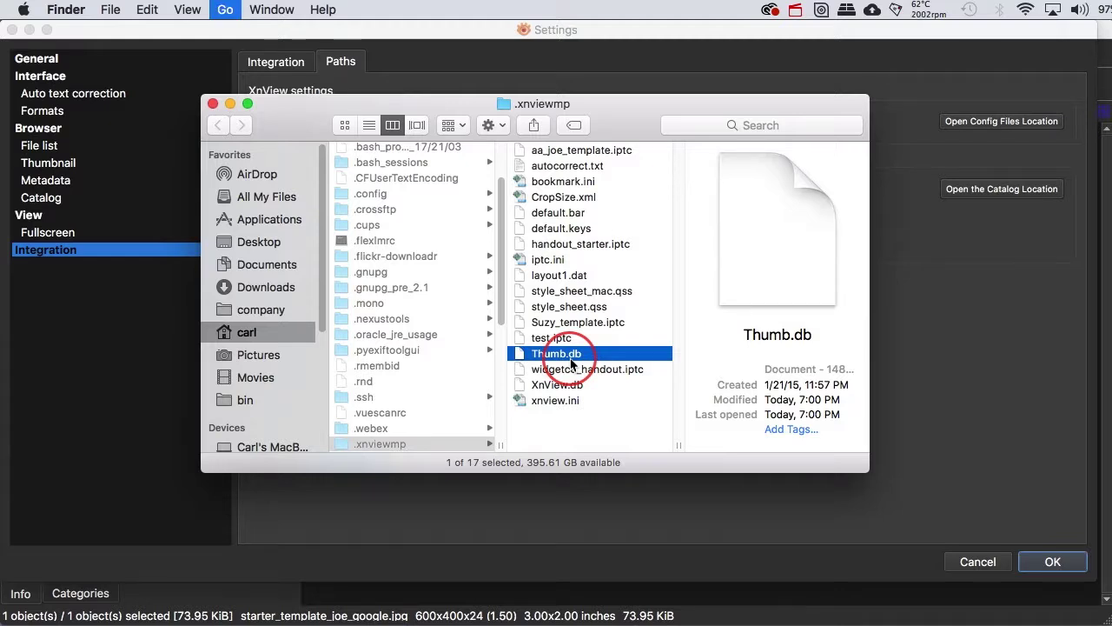
Navigate from the home folder to the hidden .xnviewmp folder in Finder's column view.
key("super+shift+h")
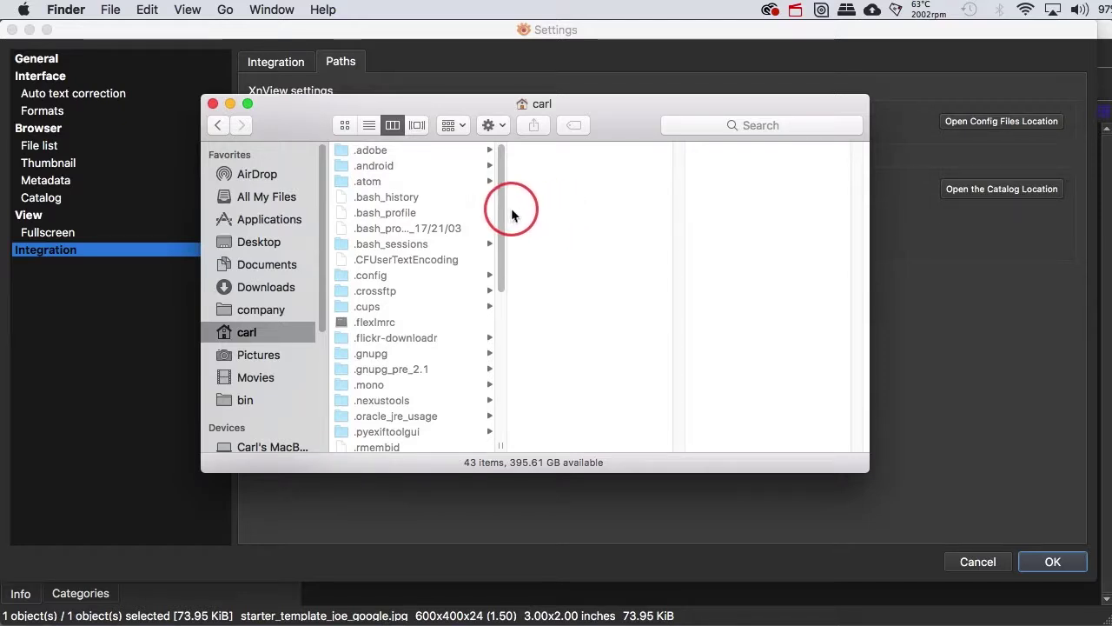
left_click_drag(504, 217, 501, 293)
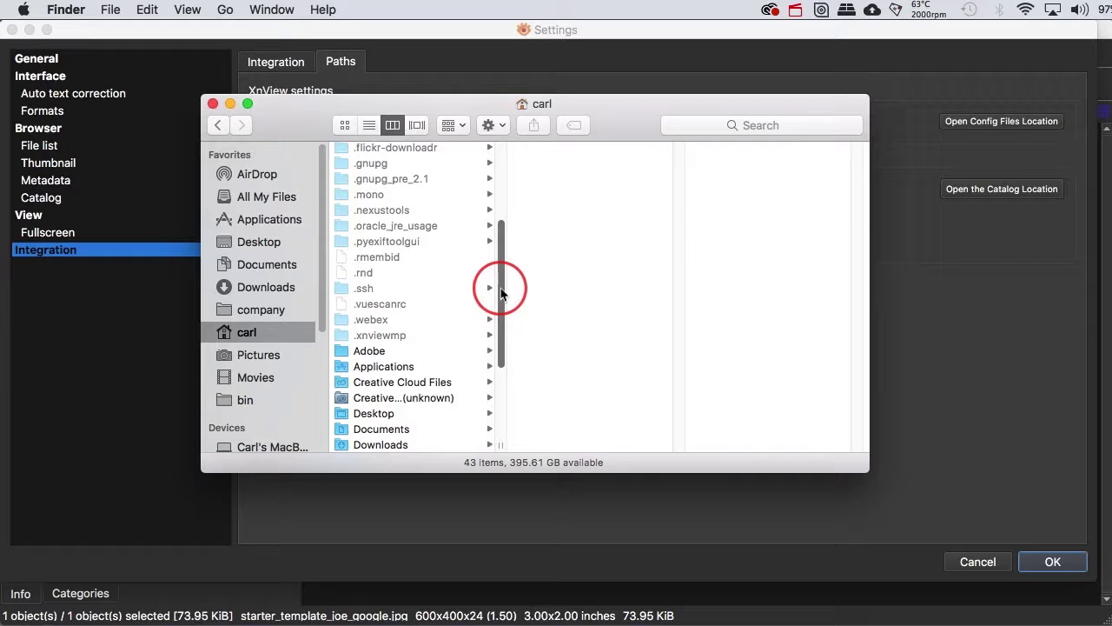
left_click(247, 337)
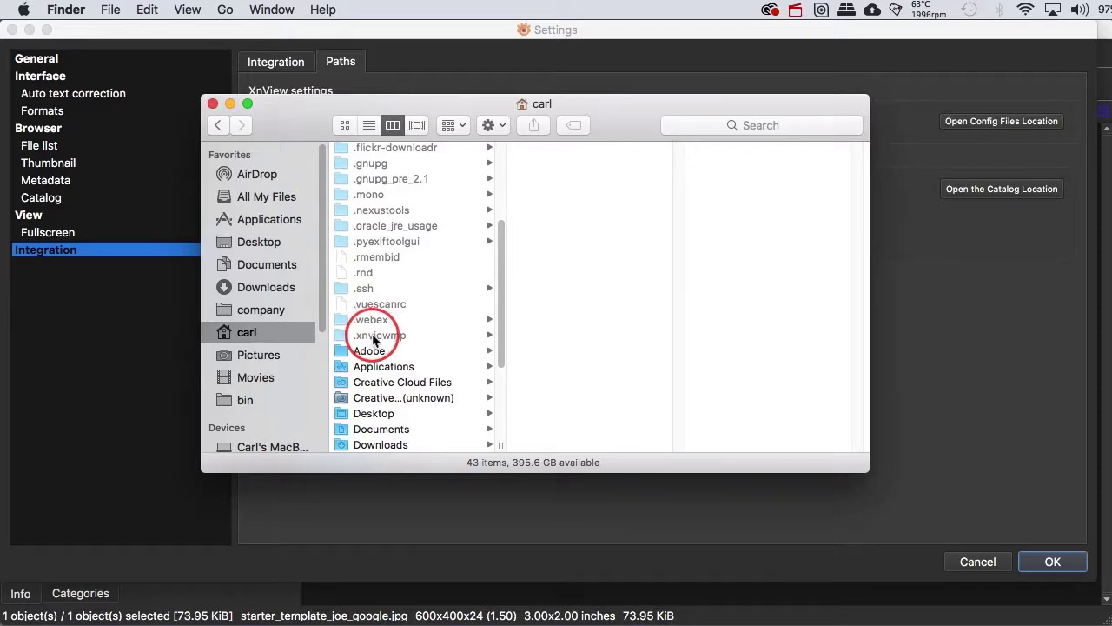
left_click(374, 337)
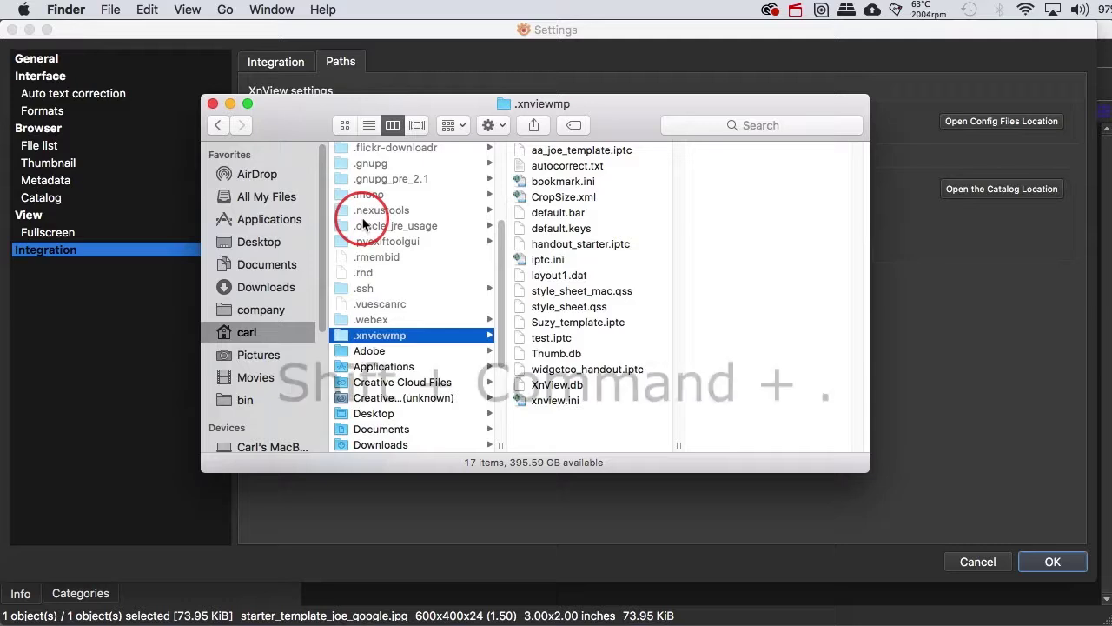
Toggle hidden dot-files off and back on in the home folder with Shift+Command+period.
key("super+shift+period")
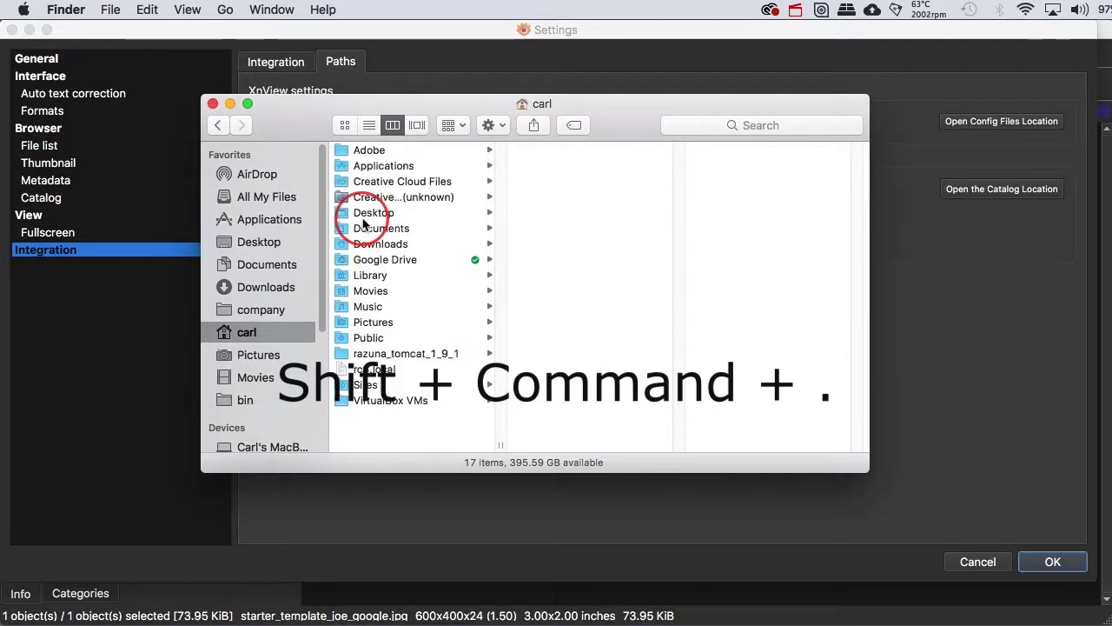
key("super+shift+period")
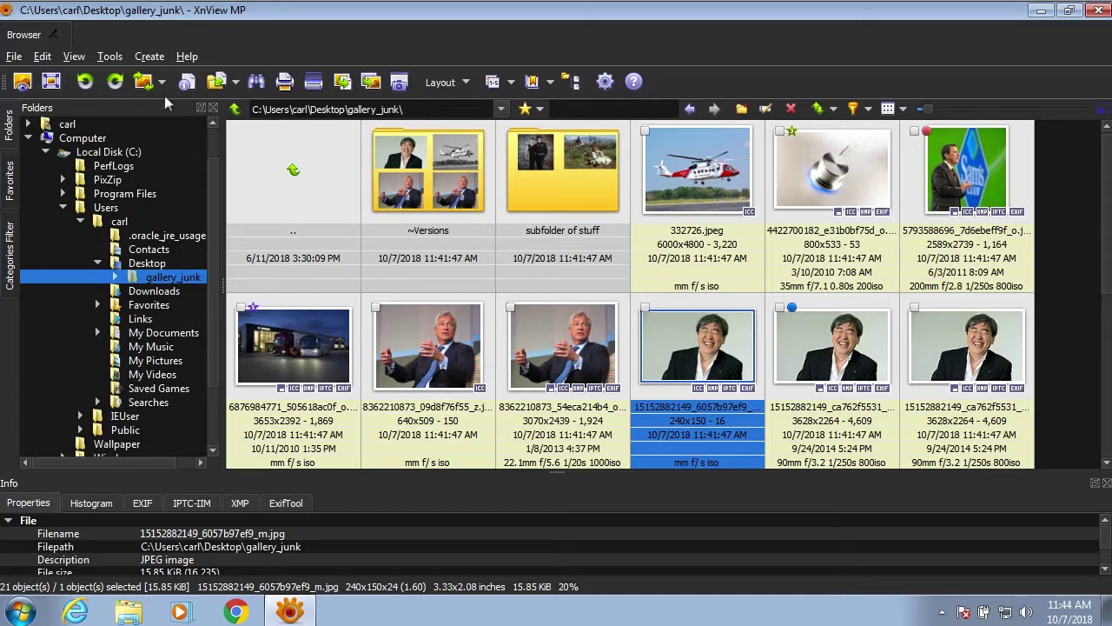
On Windows, go to Tools > Settings > Integration > Paths and open the config files location.
left_click(113, 57)
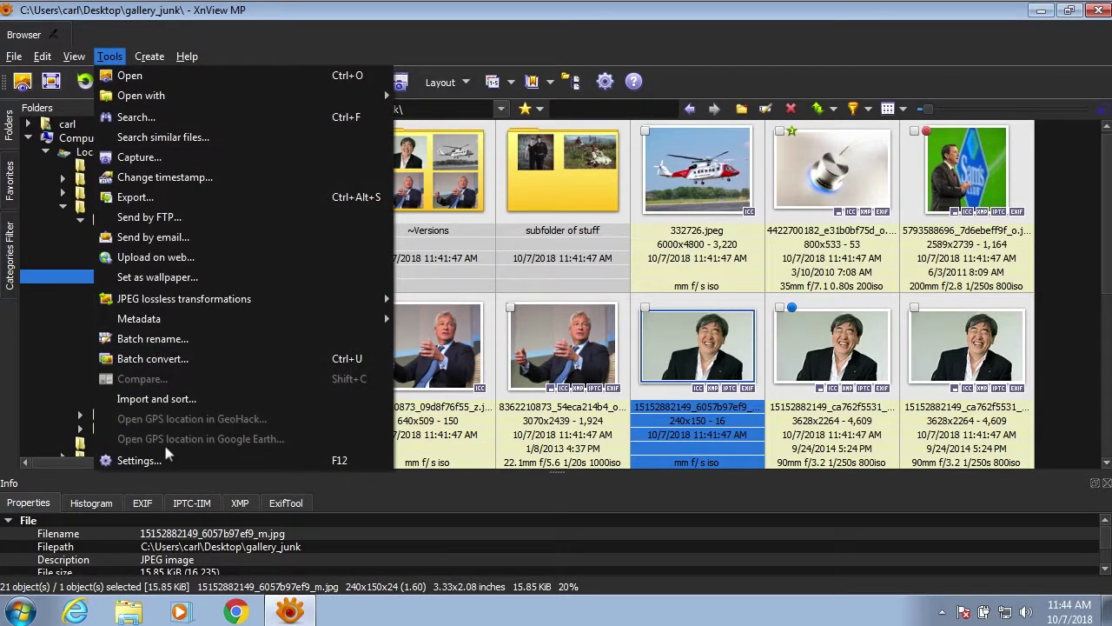
left_click(165, 454)
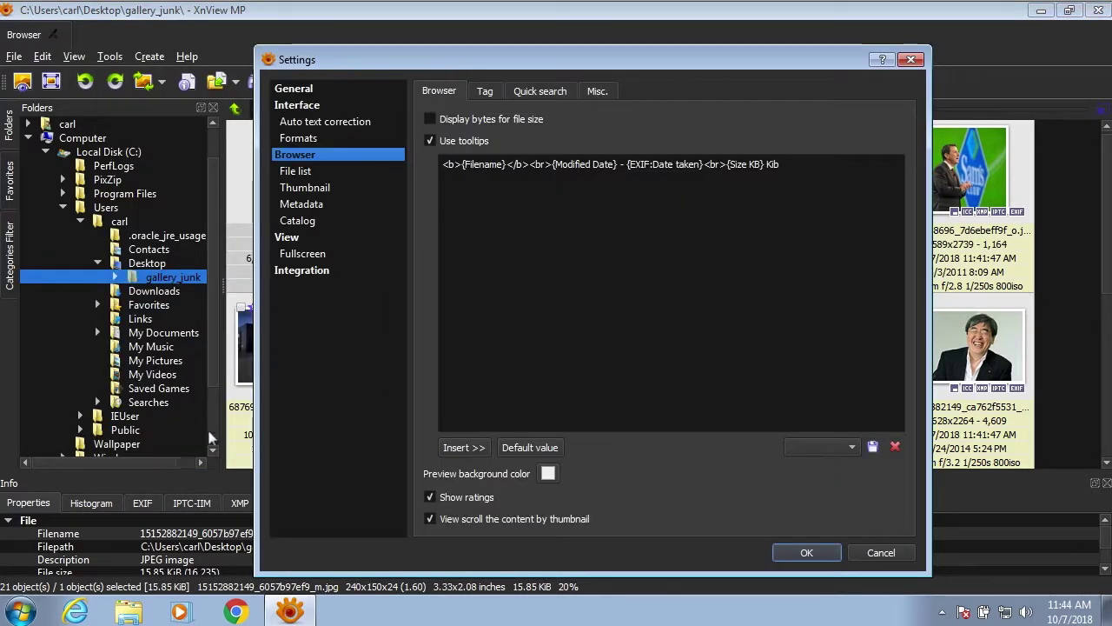
left_click(301, 270)
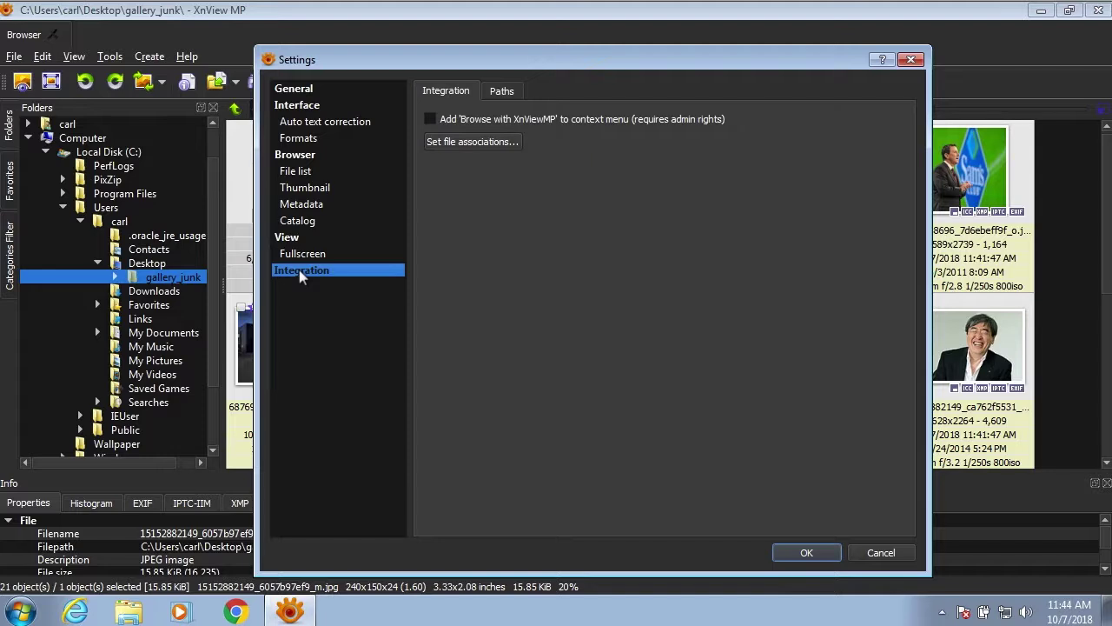
left_click(506, 93)
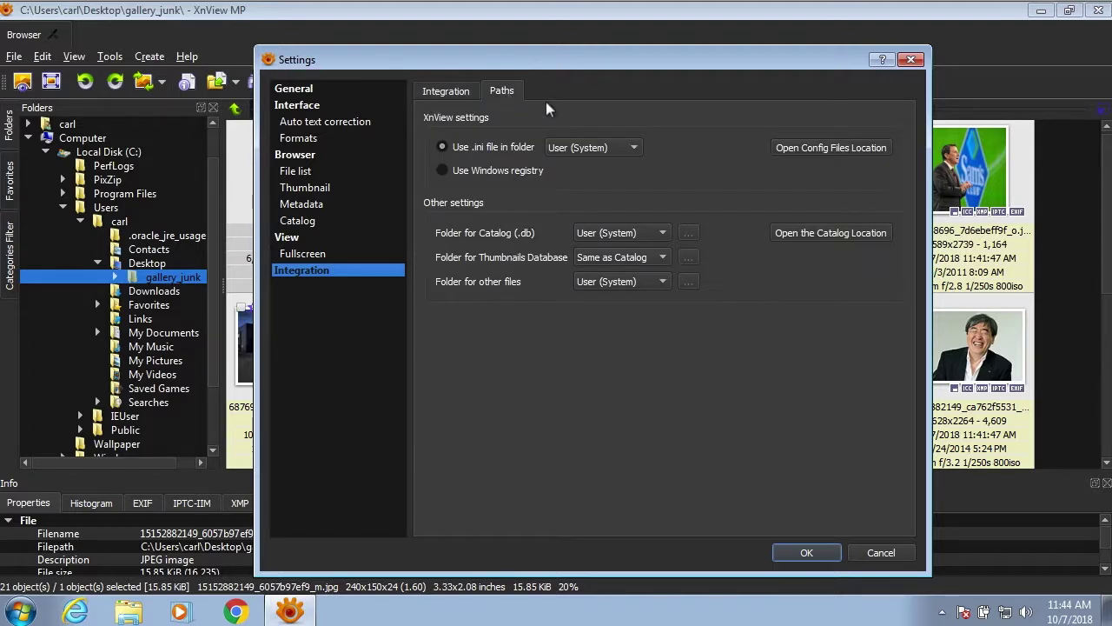
left_click(822, 150)
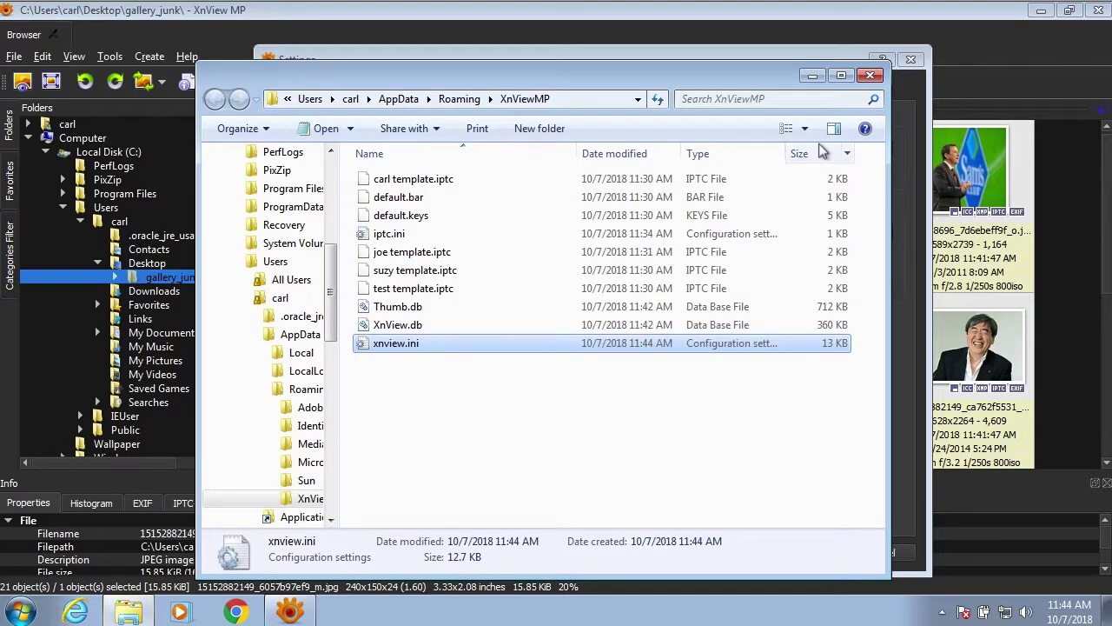
Look over the .iptc template files in the XnViewMP config folder.
left_click(434, 292)
left_click(436, 272)
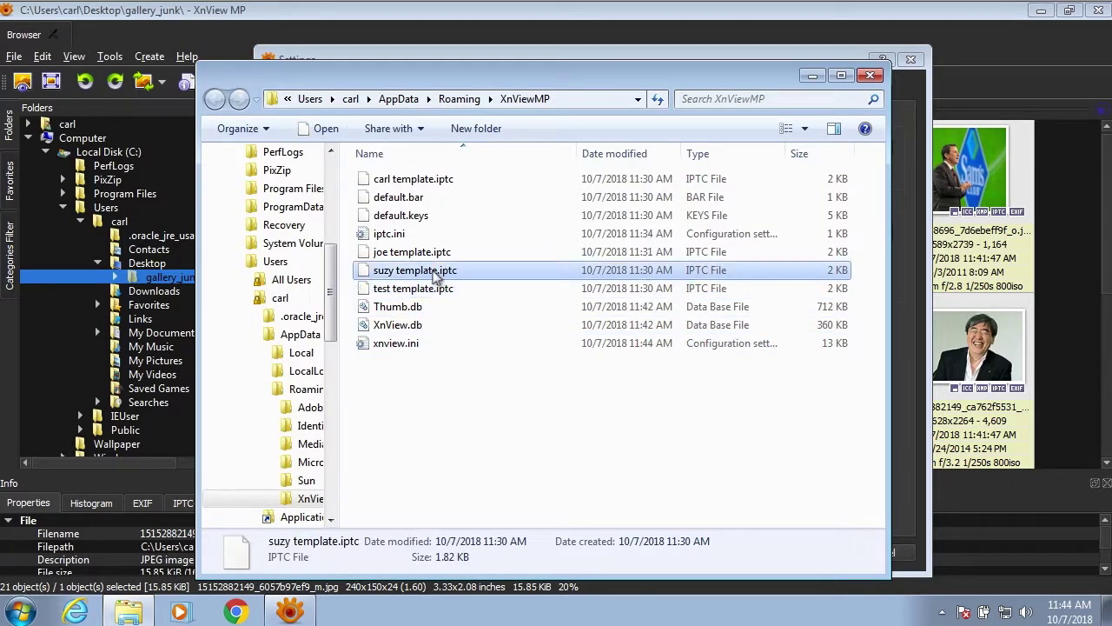
left_click(430, 255)
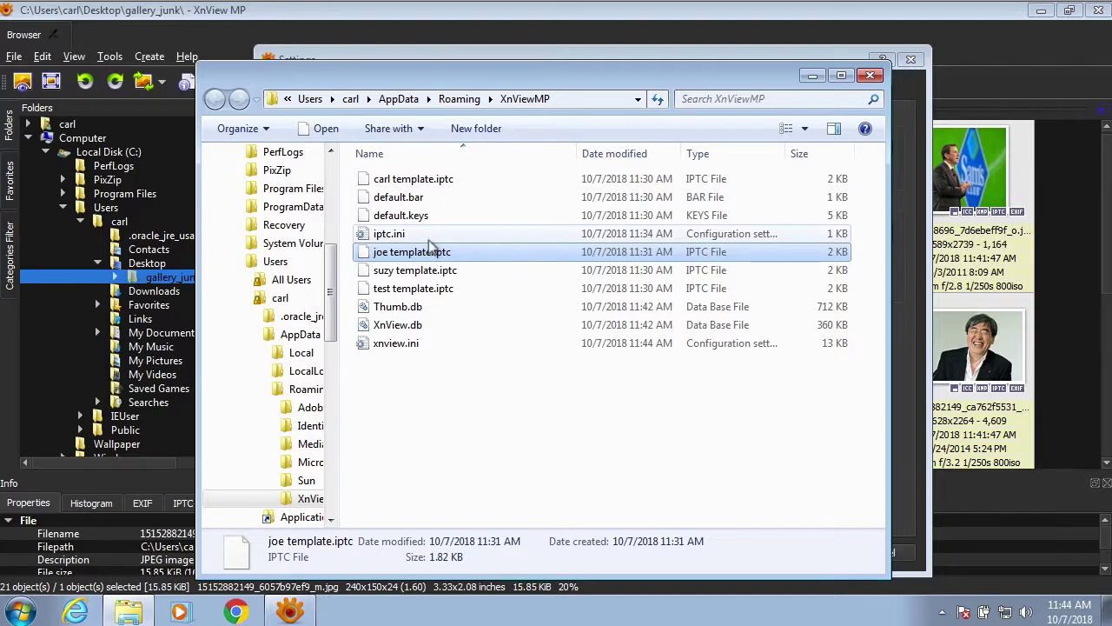
left_click(430, 182)
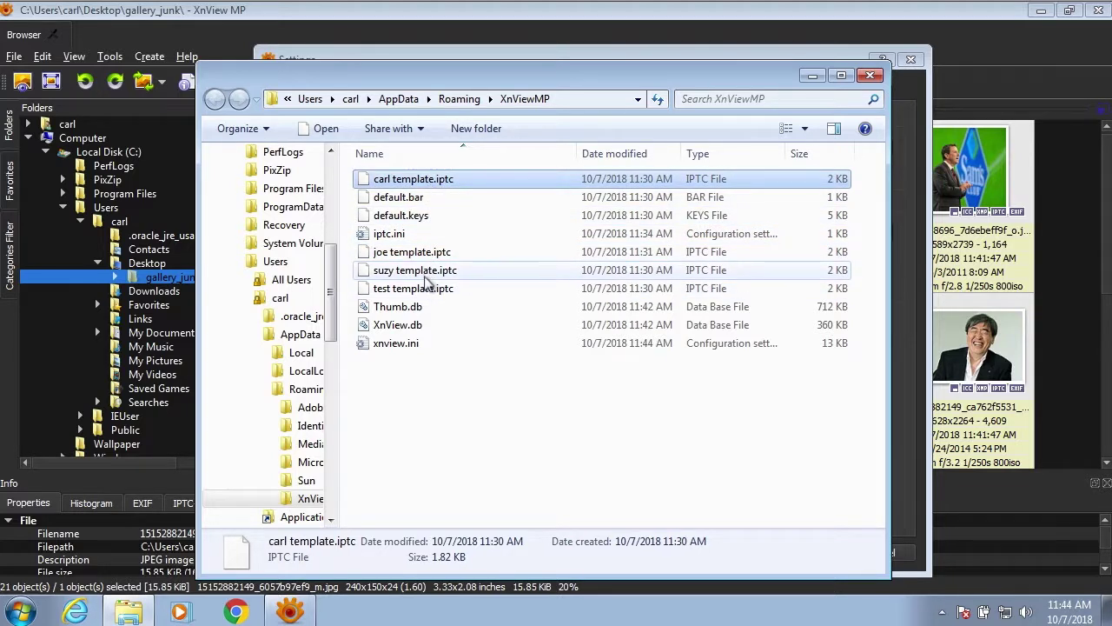
Delete test template.iptc, confirming the move to the Recycle Bin.
left_click(441, 289)
right_click(441, 291)
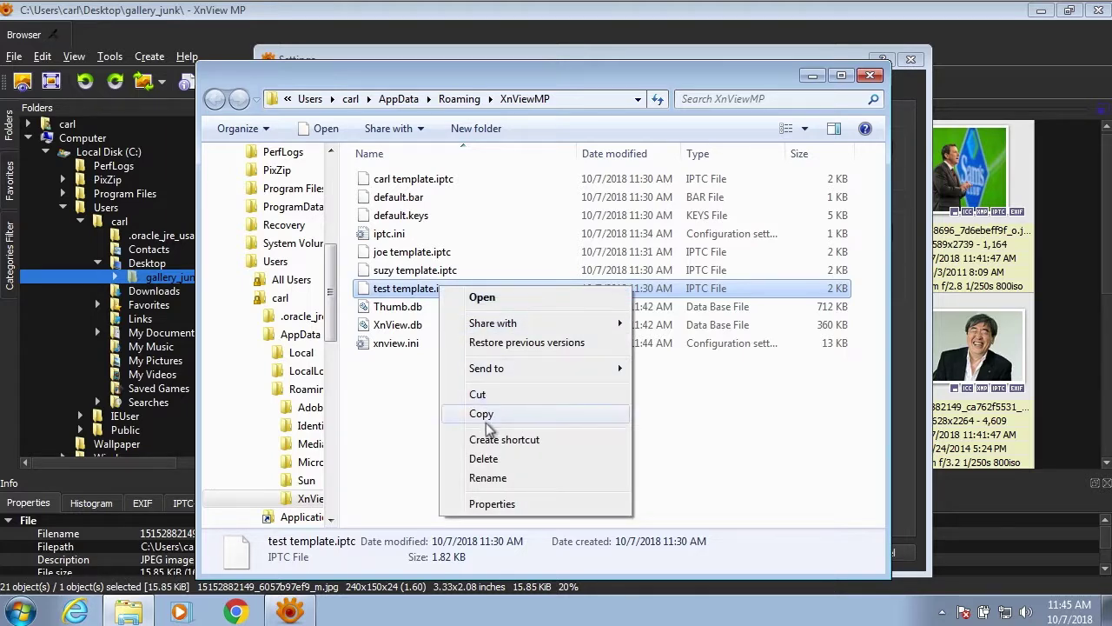
left_click(486, 459)
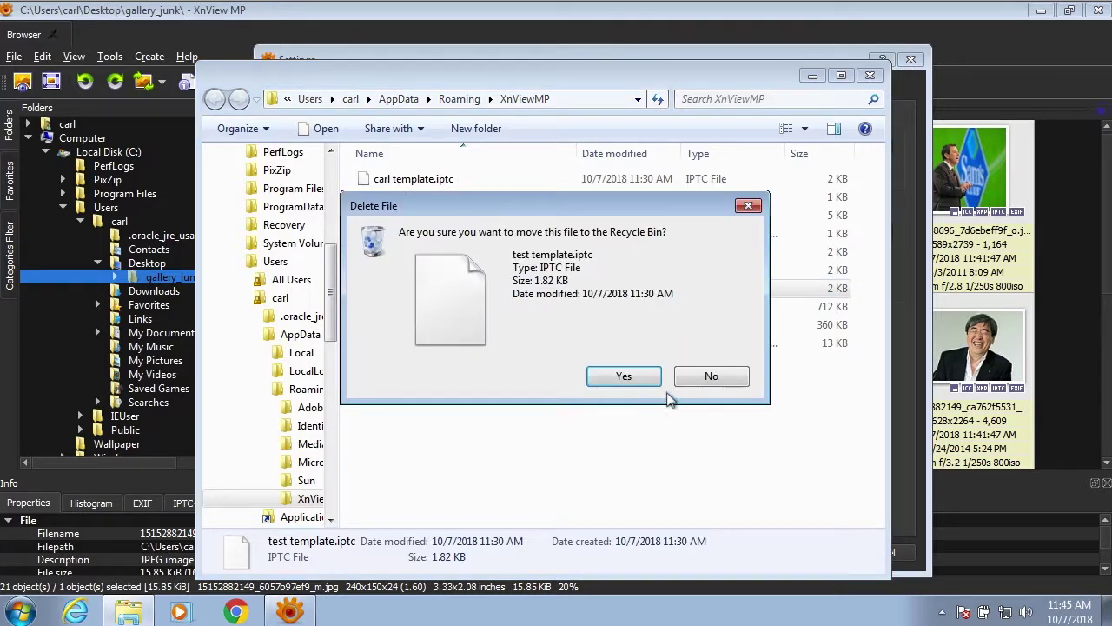
left_click(622, 377)
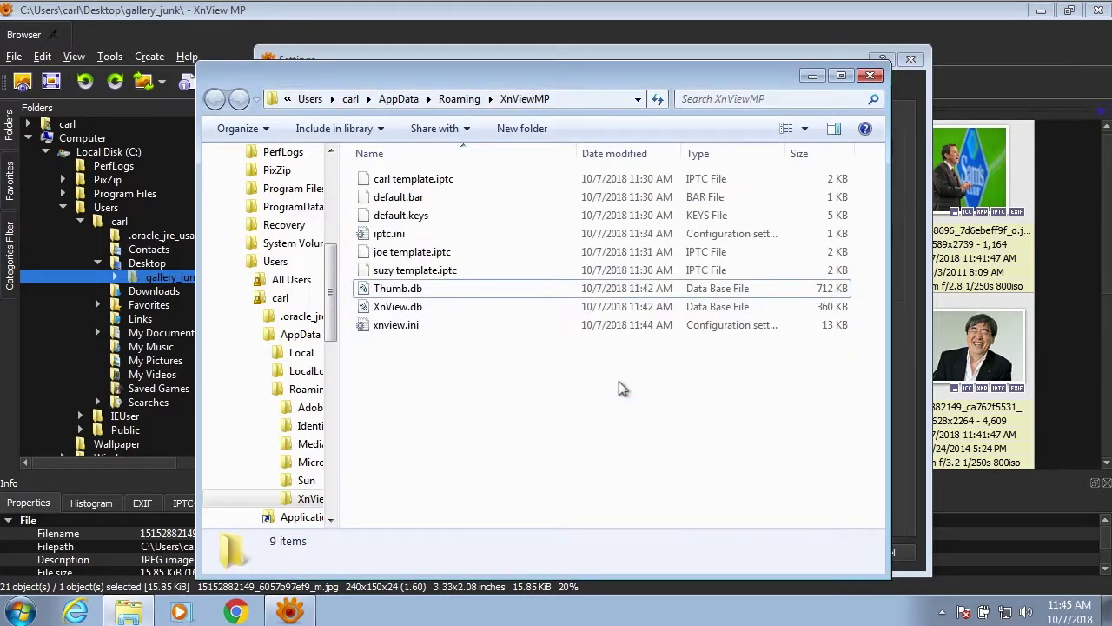
Close the Explorer config folder window and cancel the XnView Settings dialog.
left_click(873, 77)
left_click(880, 553)
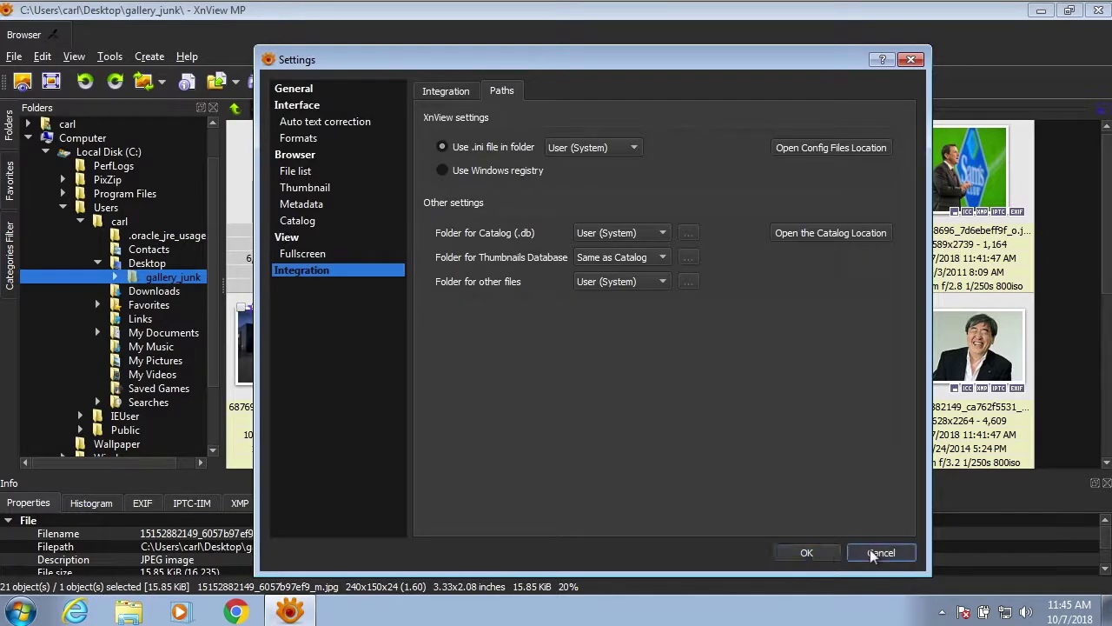